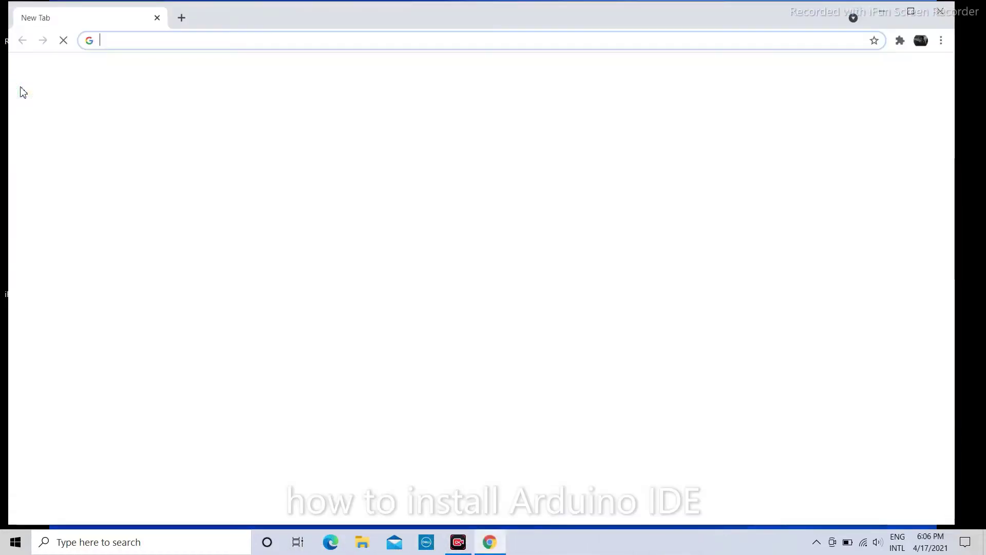
Search Google in Chrome for 'arduino ide free download' using the autocomplete suggestion.
click(159, 40)
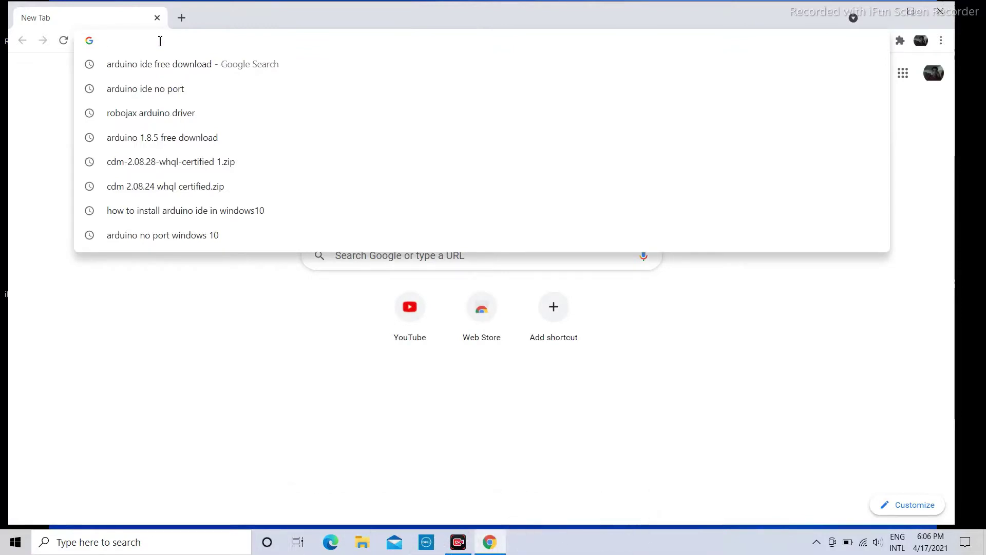
text(arduino ide free download)
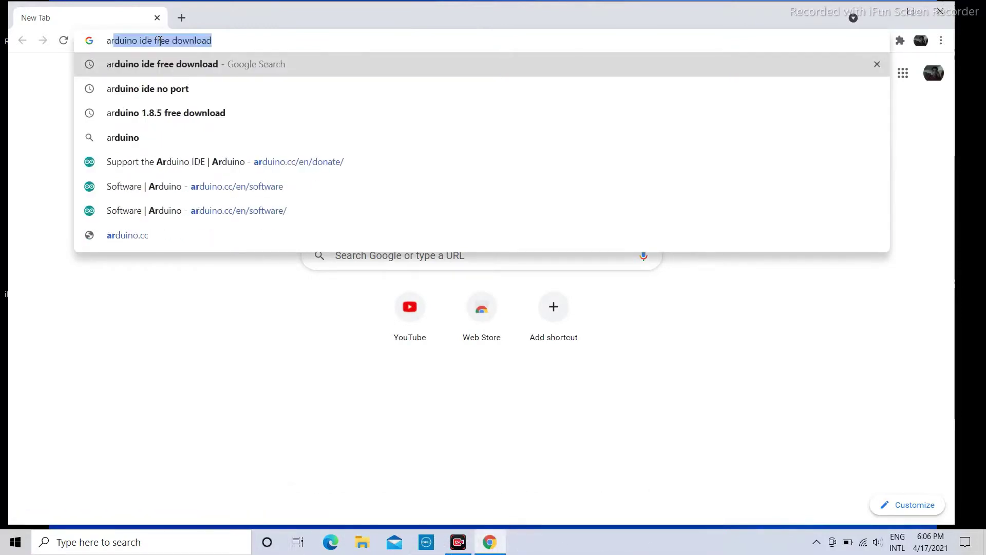
drag(154, 40, 176, 49)
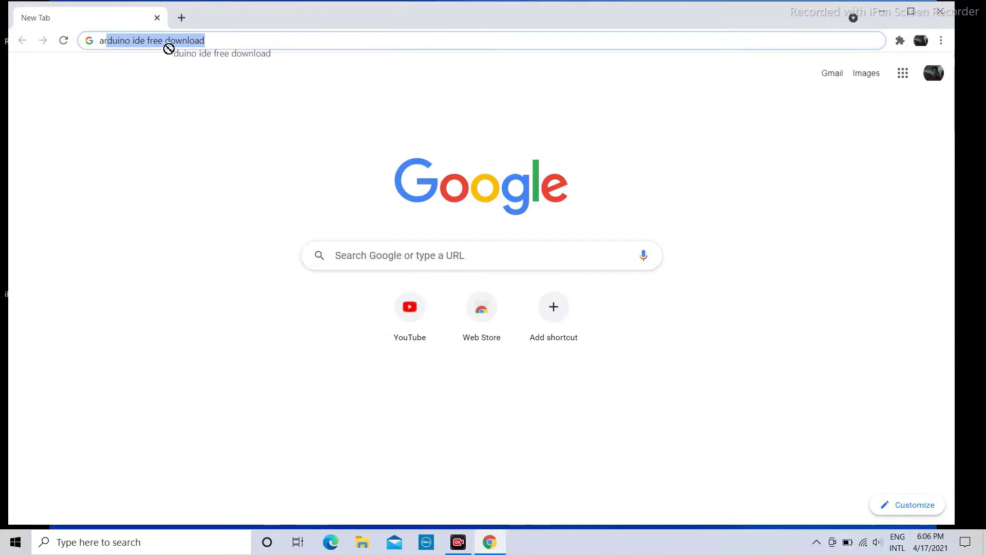
click(176, 49)
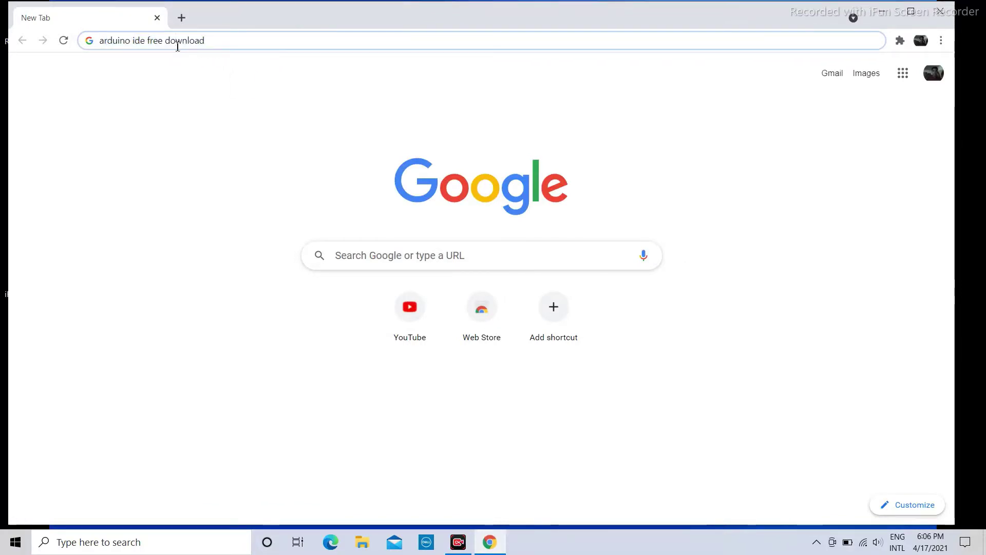
click(268, 40)
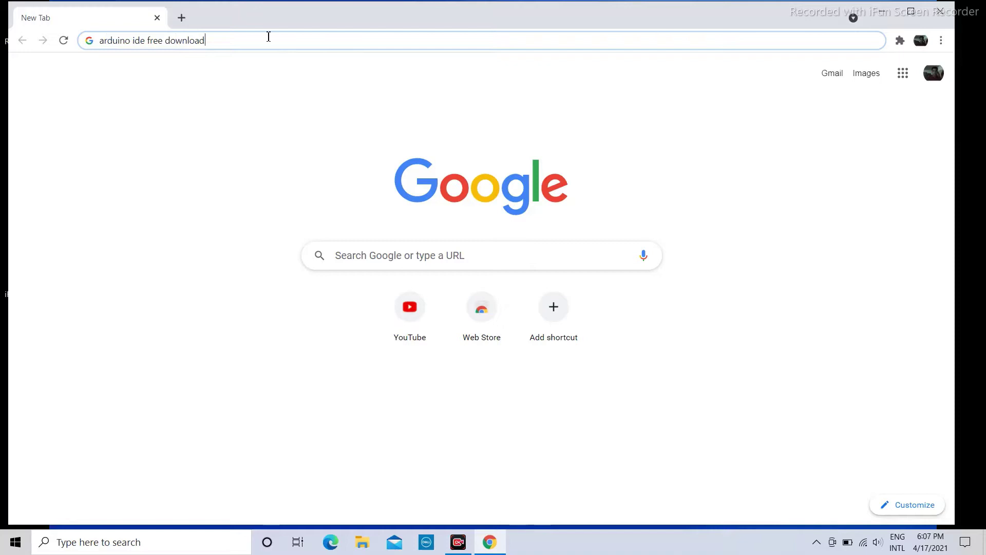
key(Return)
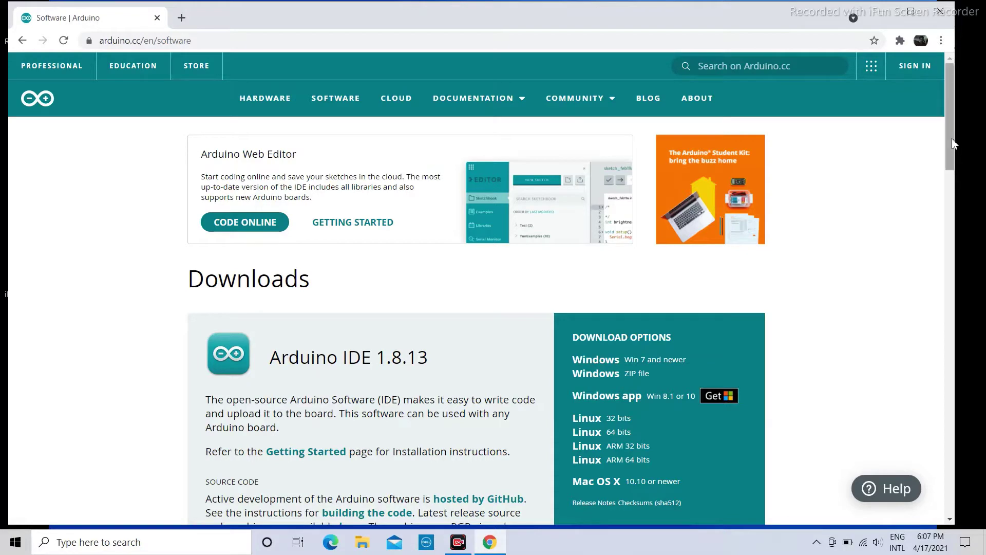
mouse_move(951, 138)
mouse_down()
mouse_move(960, 444)
mouse_move(945, 159)
mouse_up()
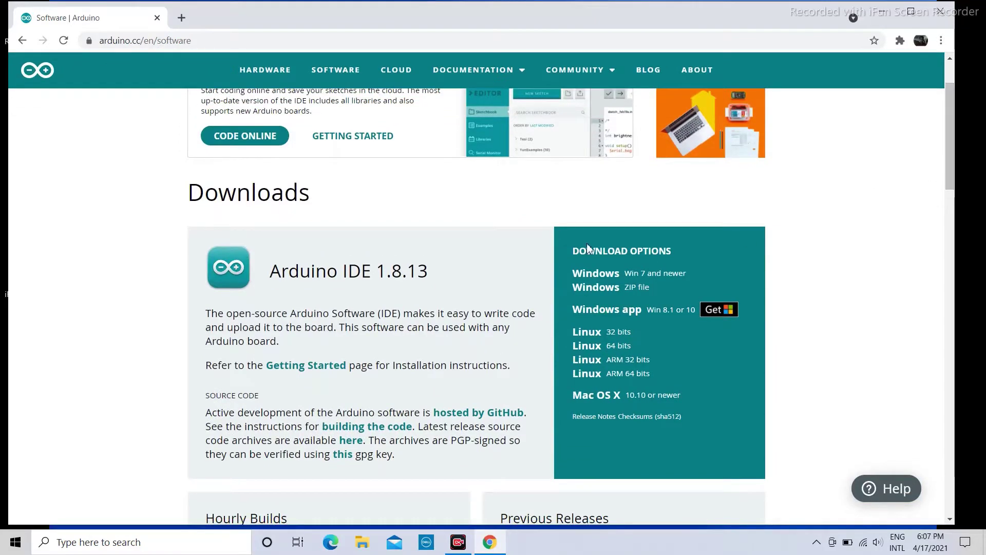
Download the Windows 7-and-newer Arduino 1.8.13 installer via JUST DOWNLOAD and launch it.
click(631, 279)
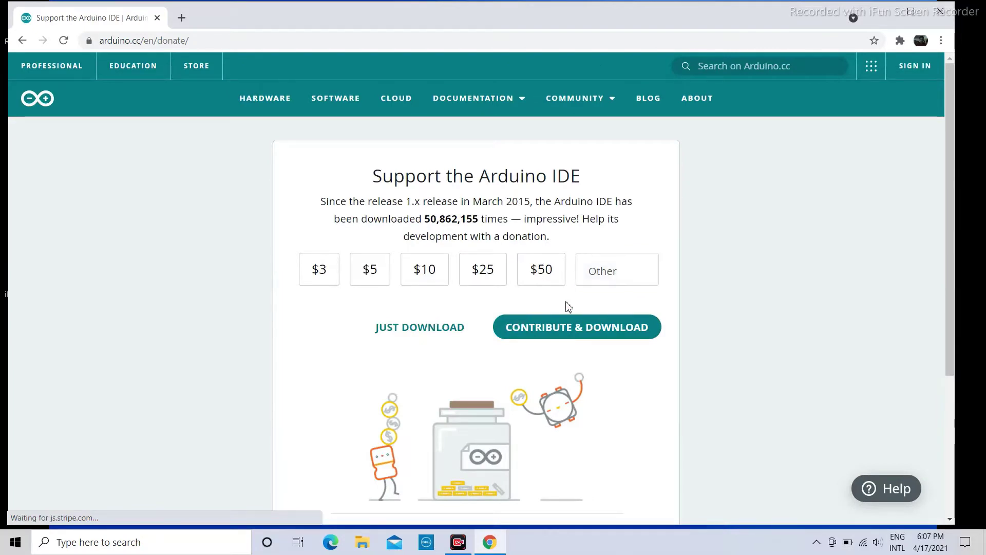
click(408, 336)
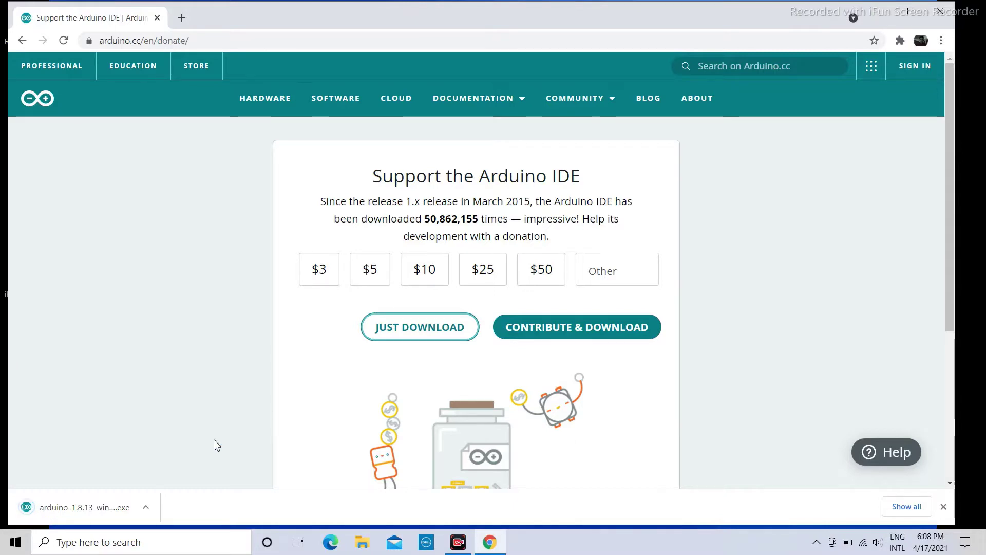
click(99, 508)
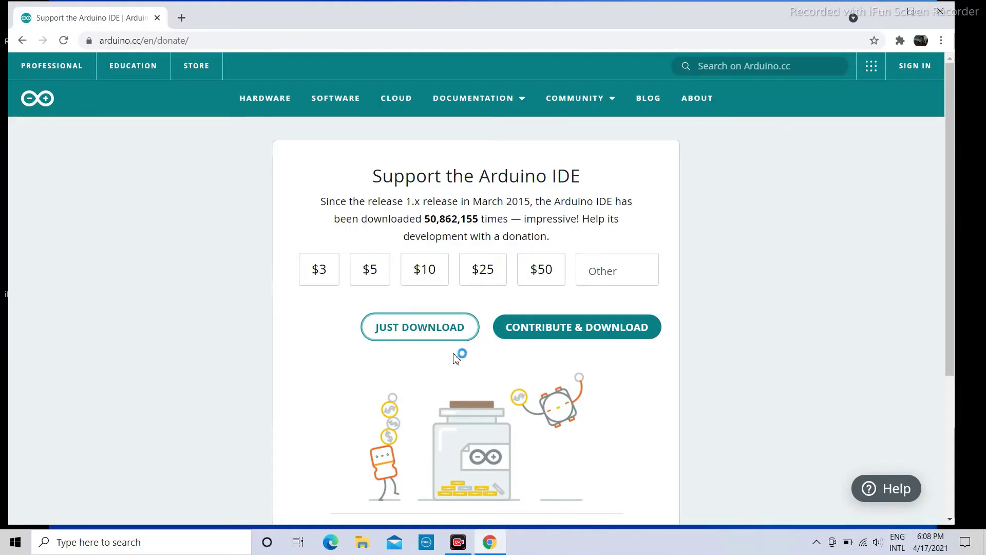
Accept the Arduino Setup license and keep all installation components selected.
click(886, 14)
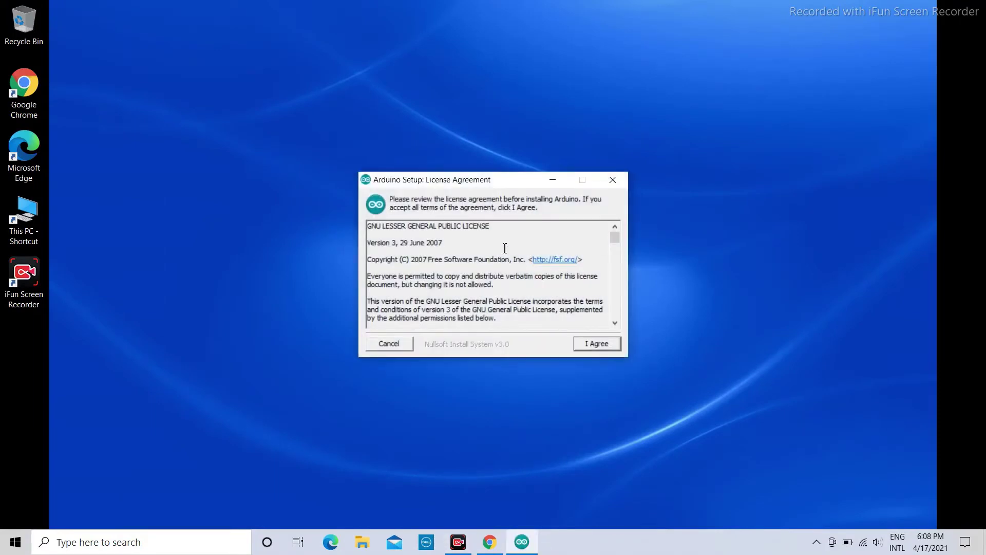
click(605, 348)
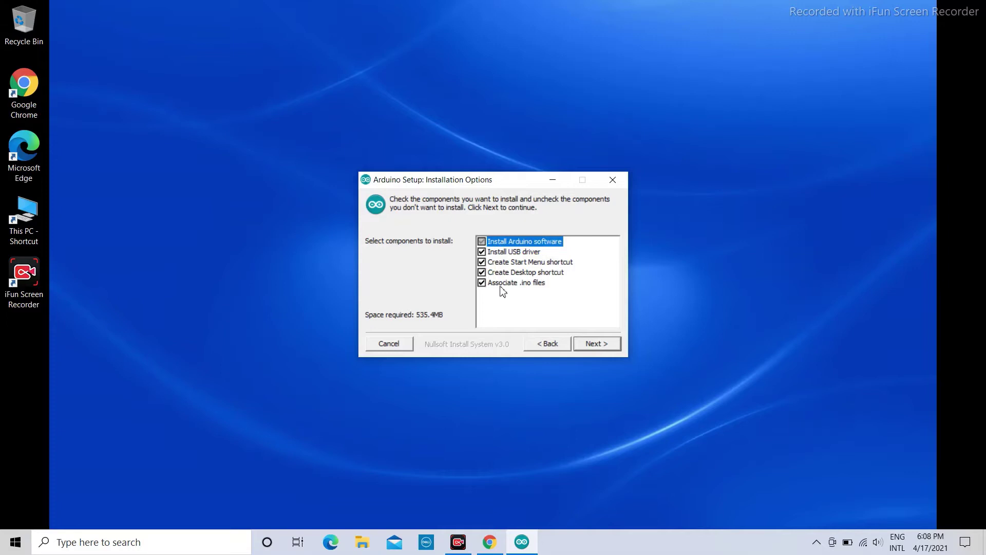
click(600, 345)
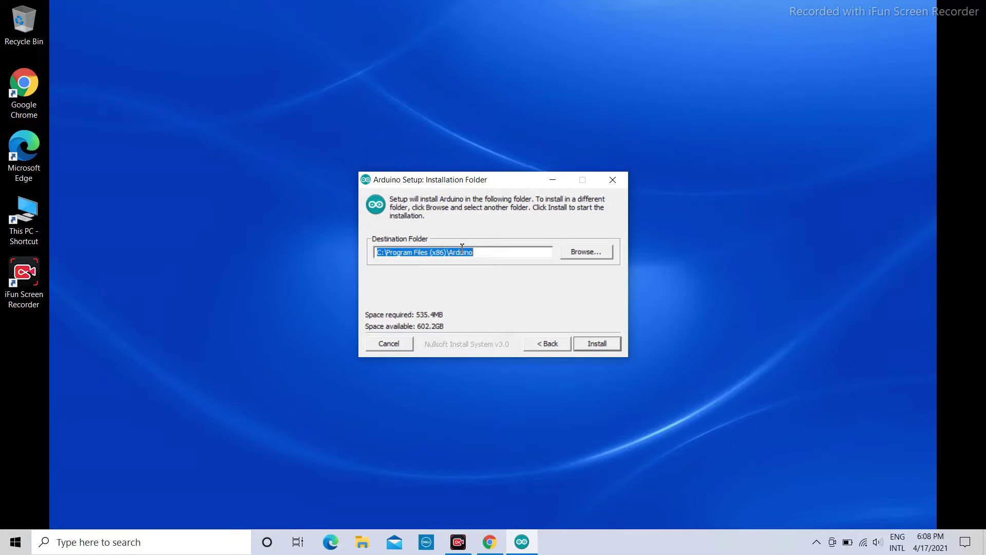
Browse to the C:\Arduino folder on the OS (C:) drive as the destination.
click(581, 255)
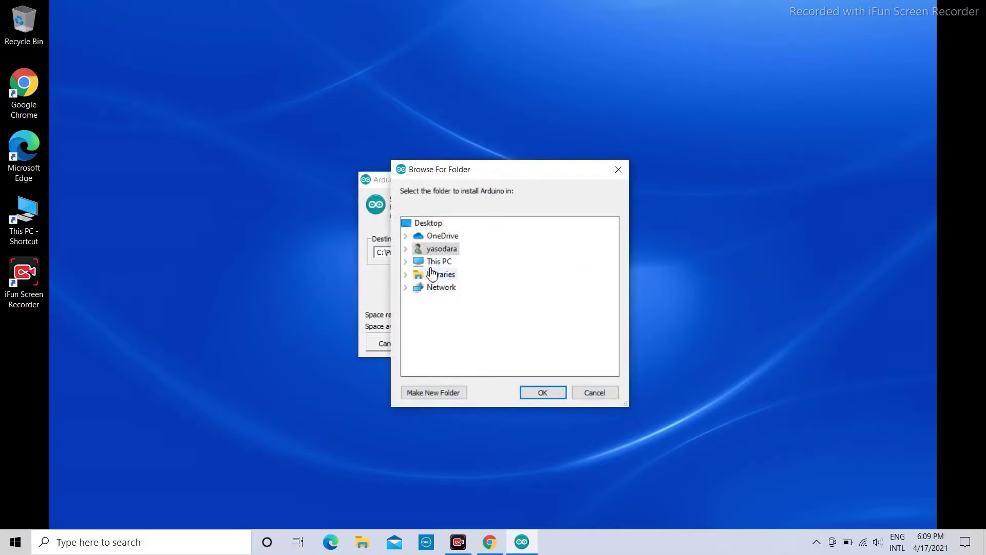
double_click(439, 261)
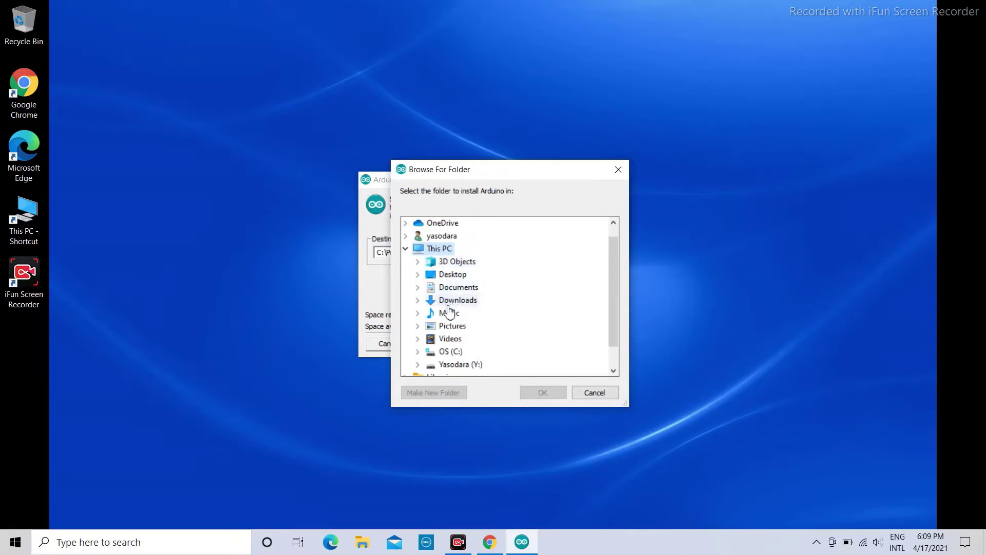
double_click(446, 351)
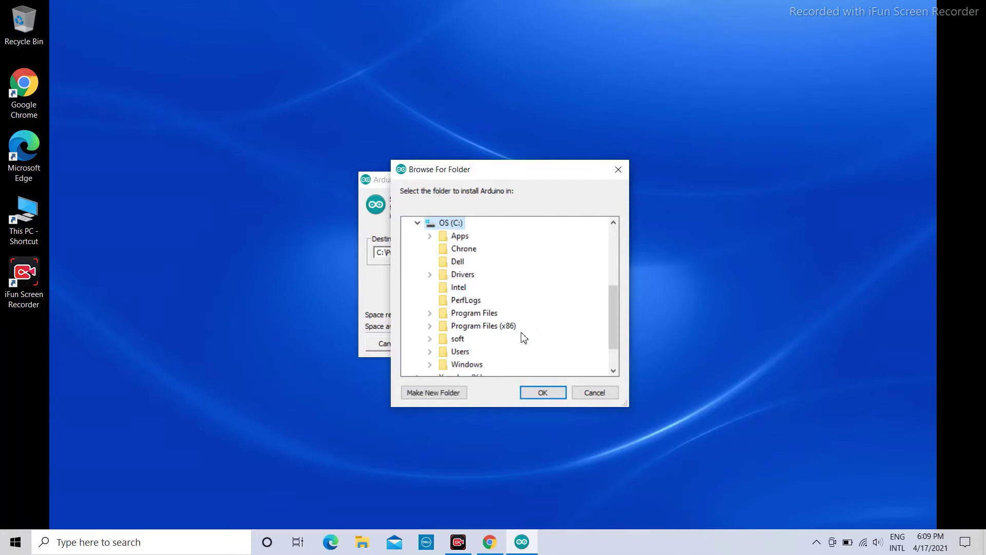
click(537, 396)
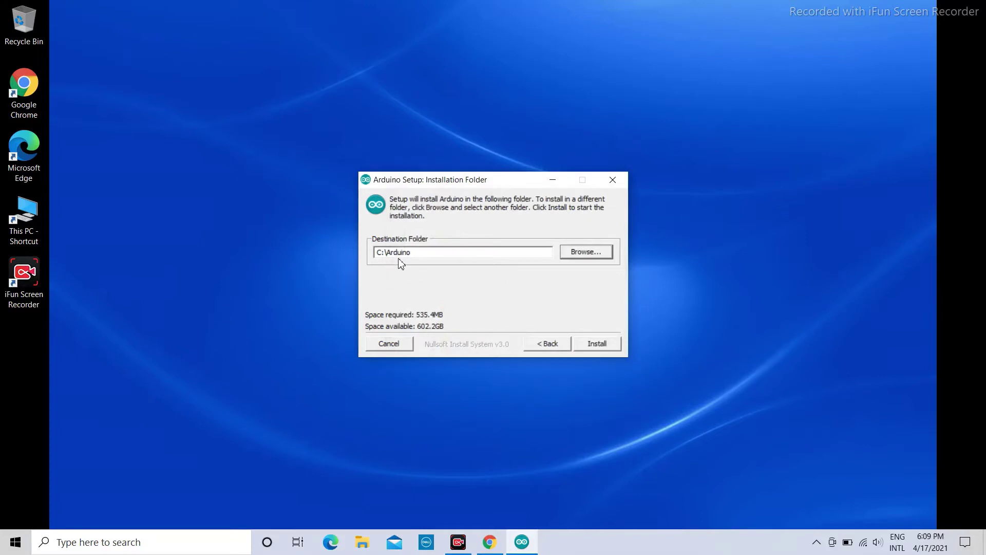
Install Arduino into C:\Arduino, close the finished wizard, and select the new desktop shortcut.
click(596, 343)
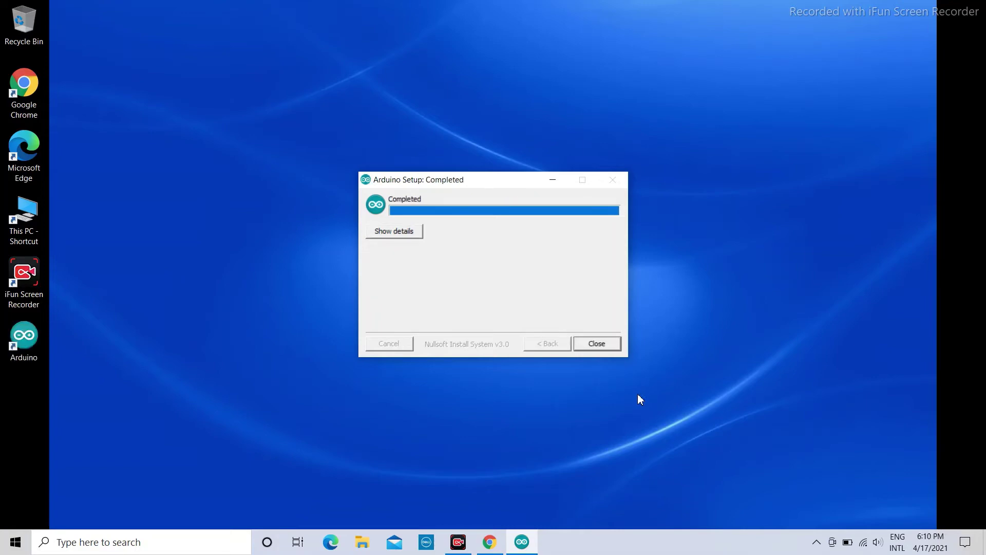
click(603, 344)
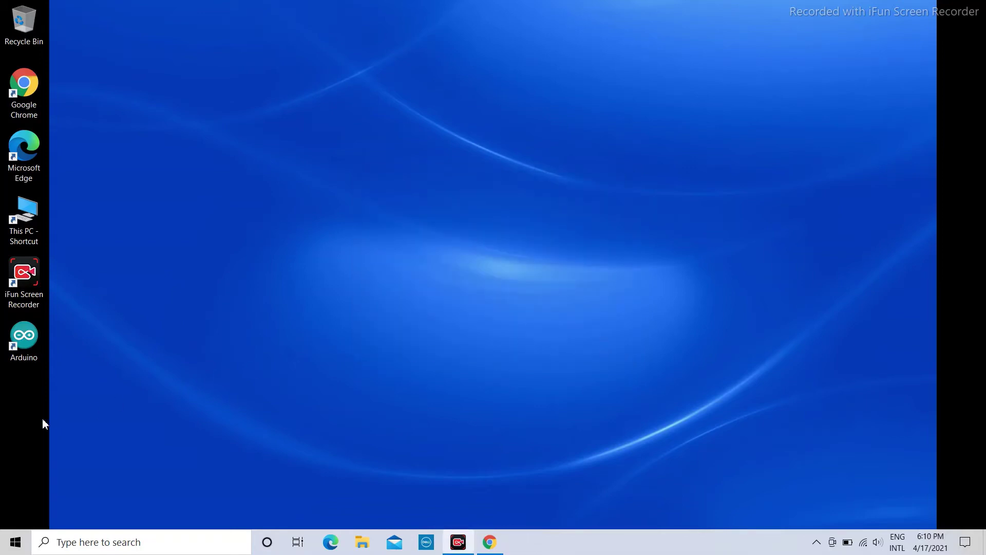
click(29, 337)
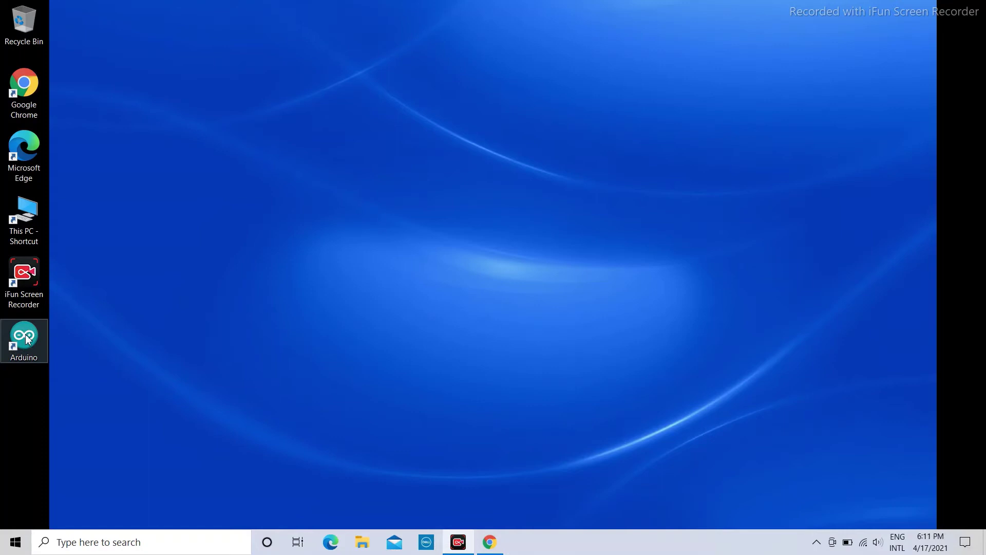
Launch Arduino IDE 1.8.13 from the desktop shortcut, opening the led_blink2 sketch.
double_click(27, 338)
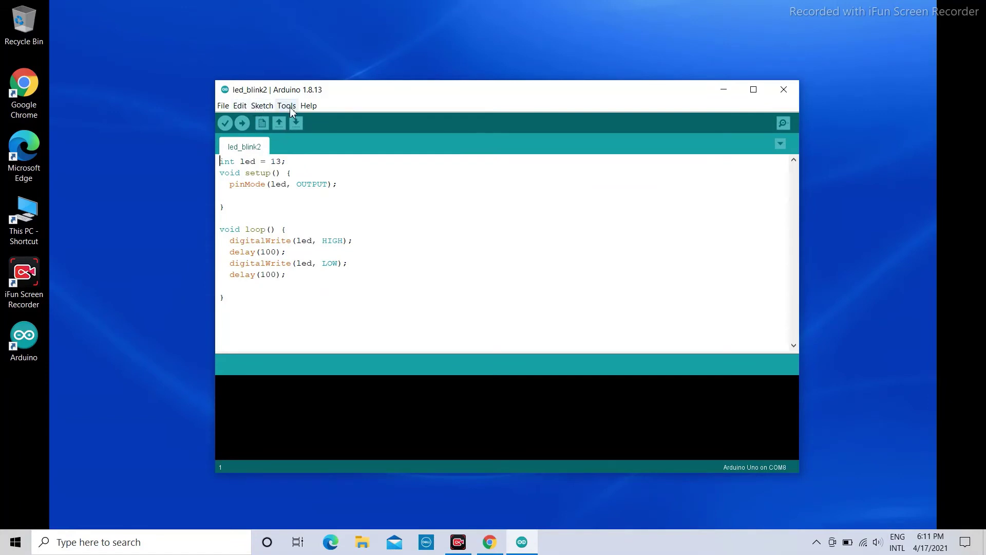
Select Arduino Uno under Tools > Board > Arduino AVR Boards.
click(291, 107)
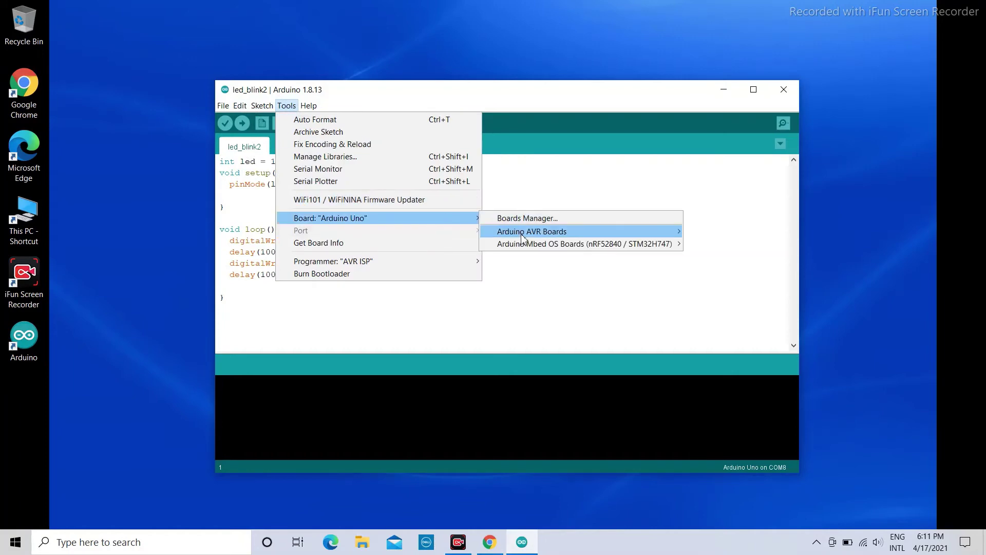
mouse_move(532, 231)
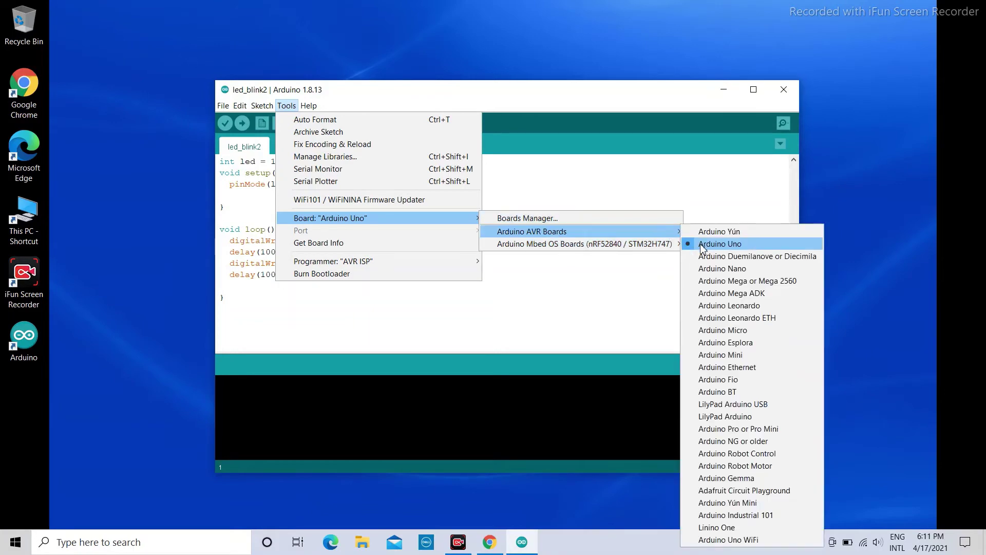
click(703, 244)
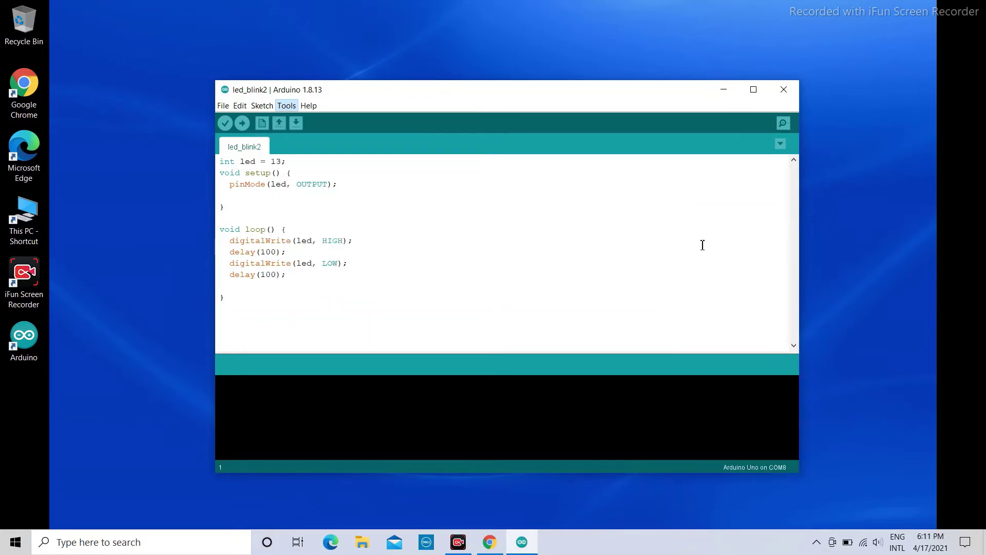
click(286, 106)
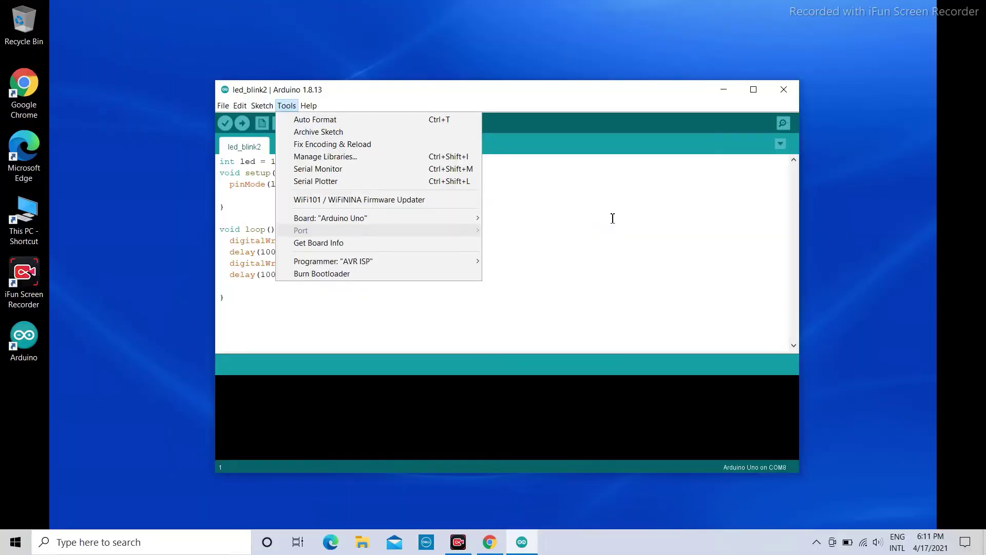
Choose COM8 under Tools > Port as the upload port.
click(616, 110)
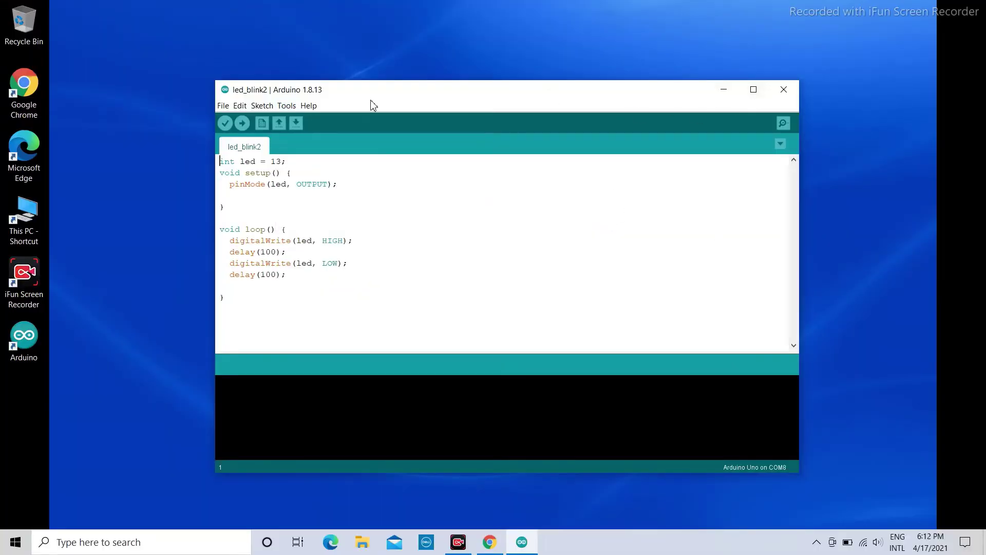
click(289, 106)
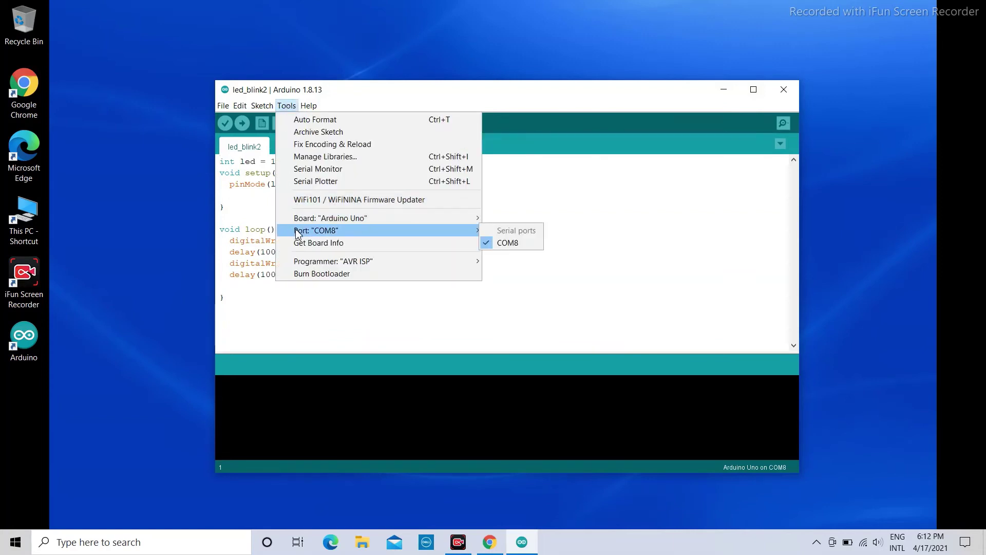
mouse_move(317, 230)
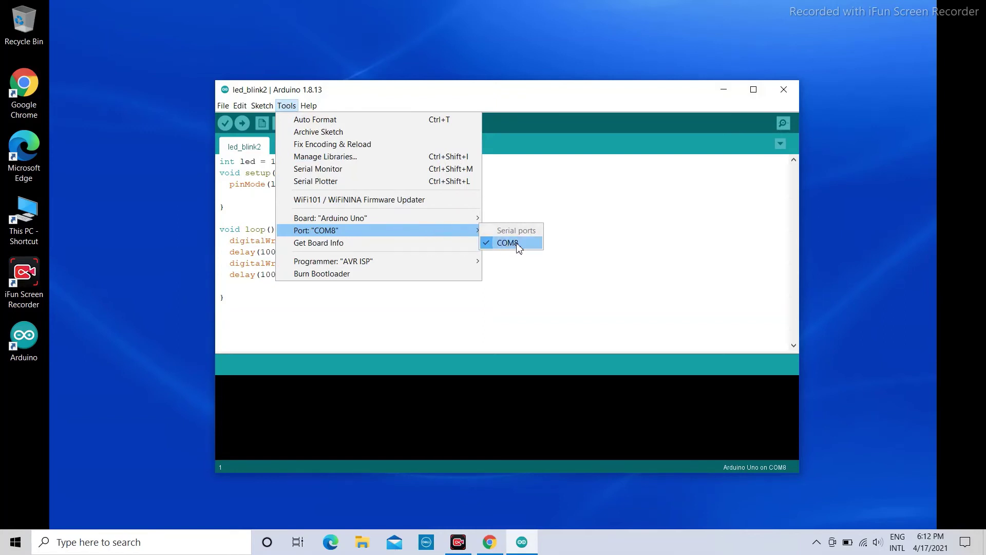
click(518, 245)
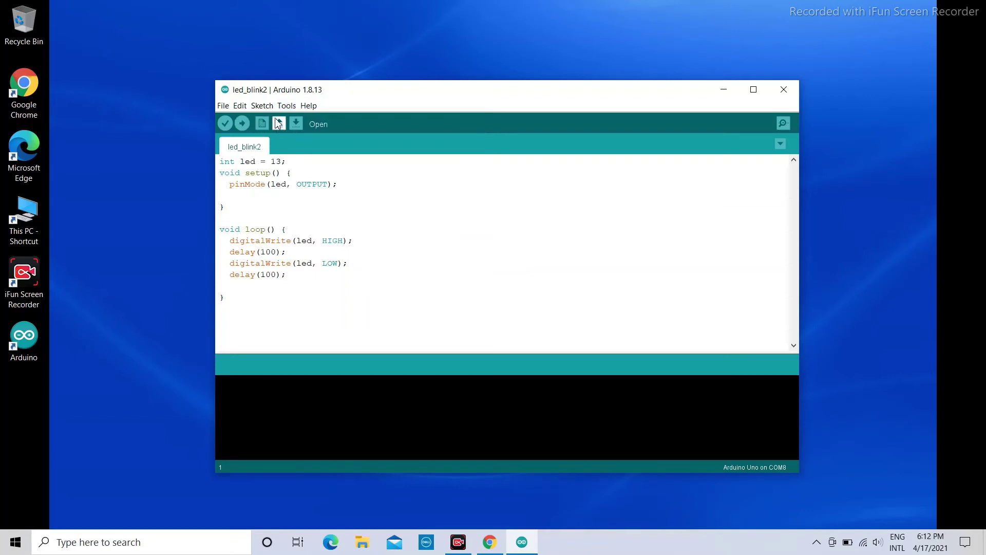
click(262, 106)
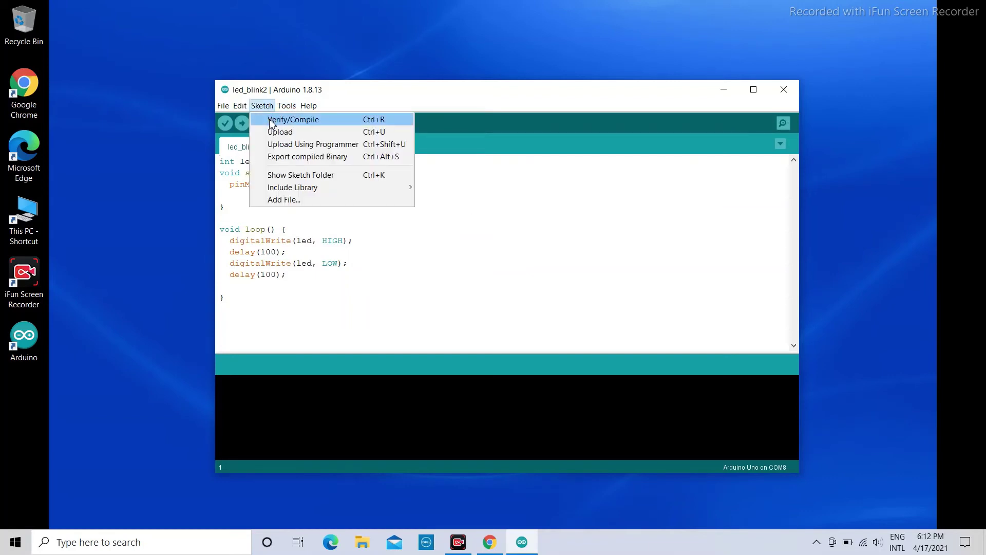
Verify/compile led_blink2 (934 bytes, 2% of storage), then upload it to the Uno.
click(272, 121)
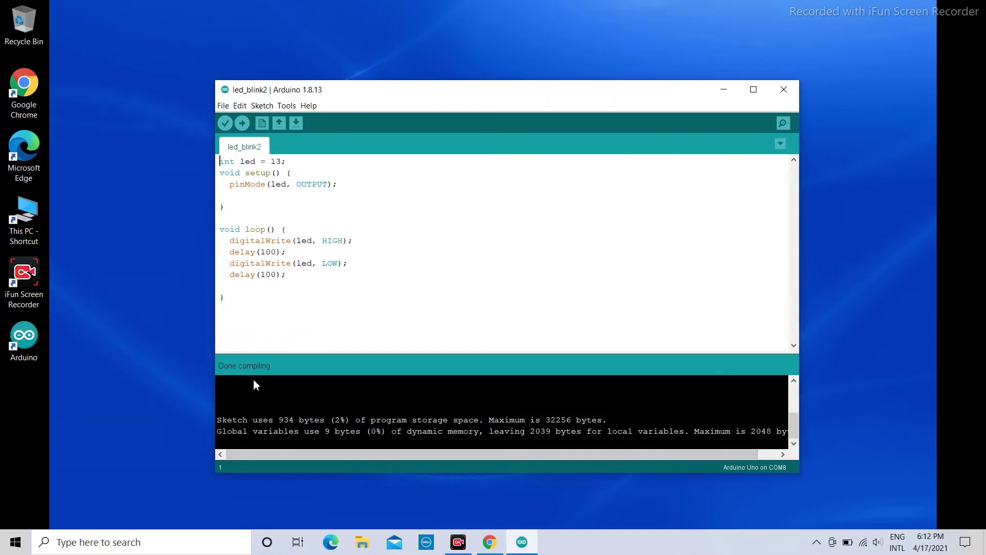
click(257, 106)
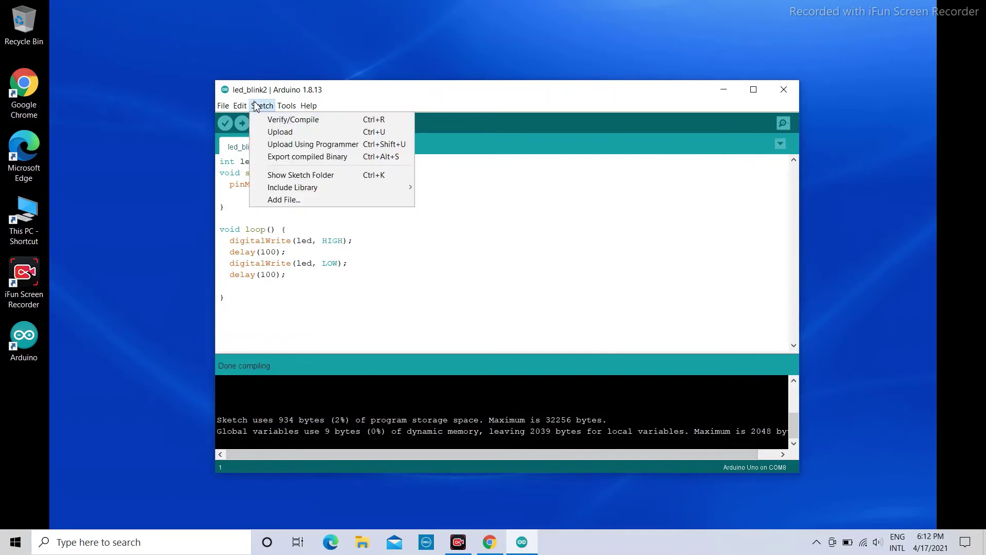
click(276, 133)
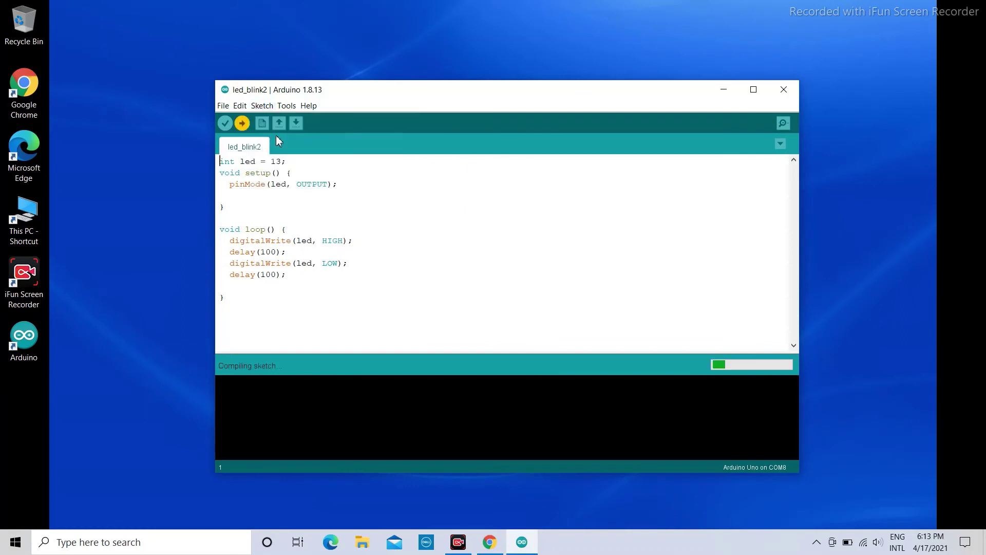